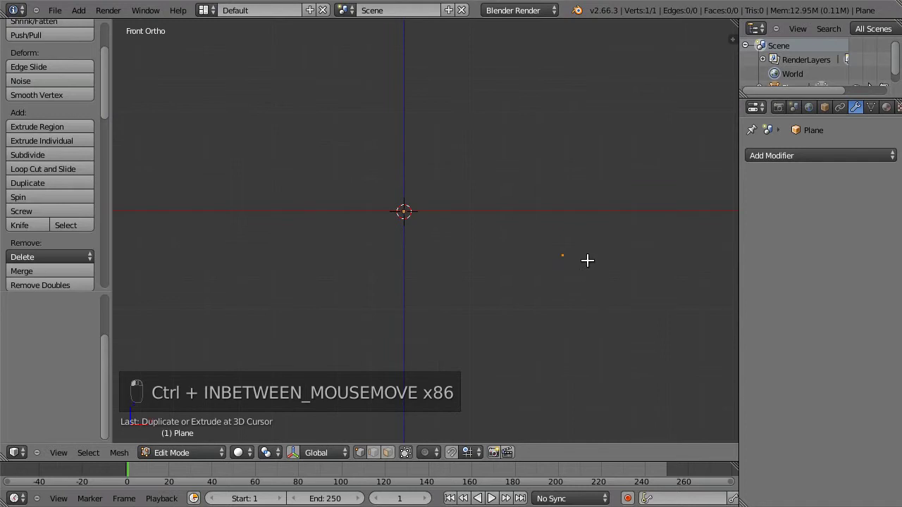
Draw an open C-shaped profile of six connected vertices to one side of the origin and select all of it.
left_click_drag(590, 167, 563, 154, "ctrl")
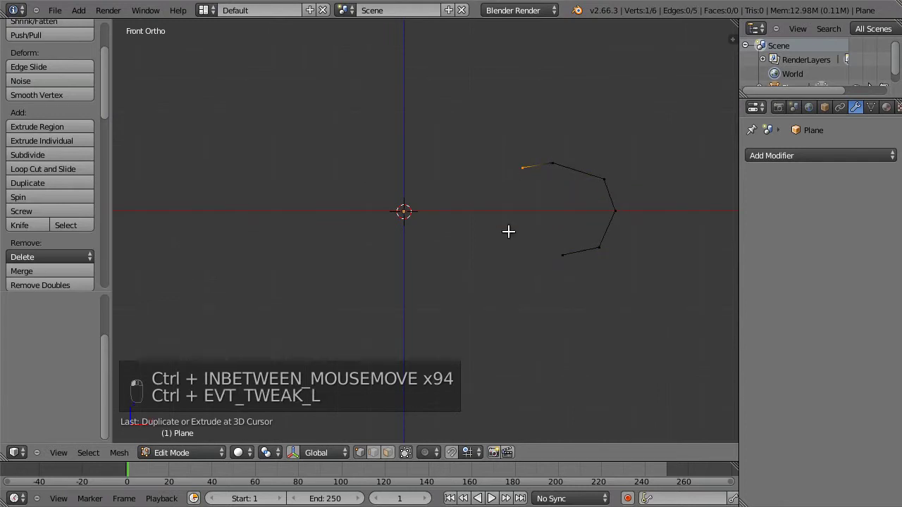
key("a")
key("a")
key("a")
middle_click_drag(472, 275, 490, 368, "shift")
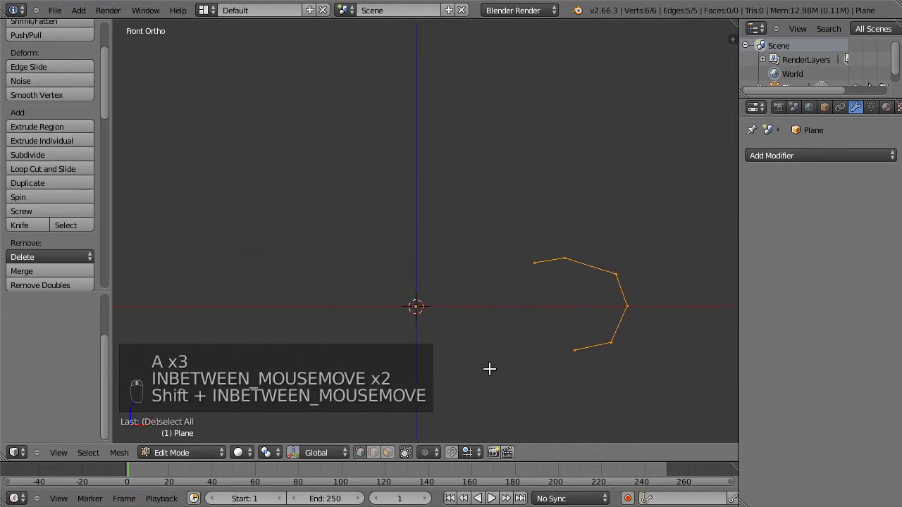
Try to sweep the selected profile with the Screw tool.
left_click(36, 210)
middle_click_drag(413, 244, 439, 253, "shift")
key("ctrl+z")
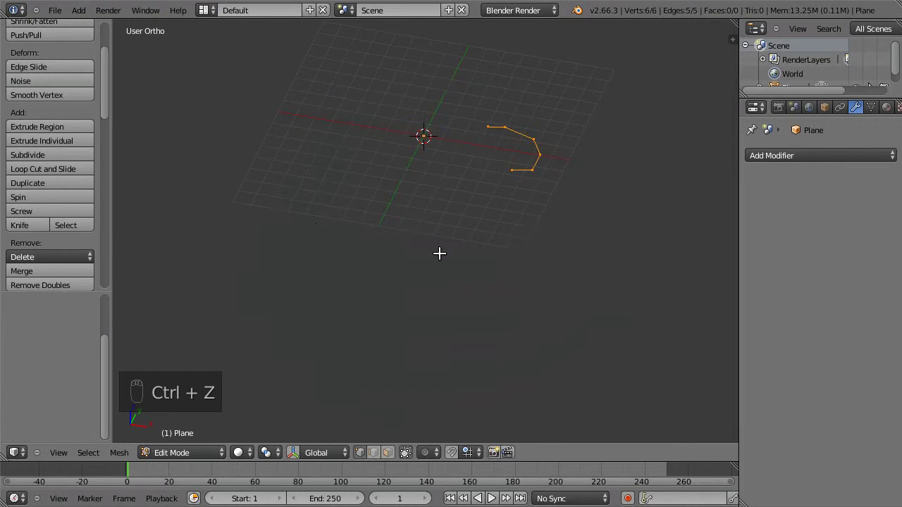
Move the whole profile closer to the vertical axis in front view, raising it about 0.67 units.
key("KP_1")
middle_click_drag(537, 214, 550, 301, "shift")
key("g")
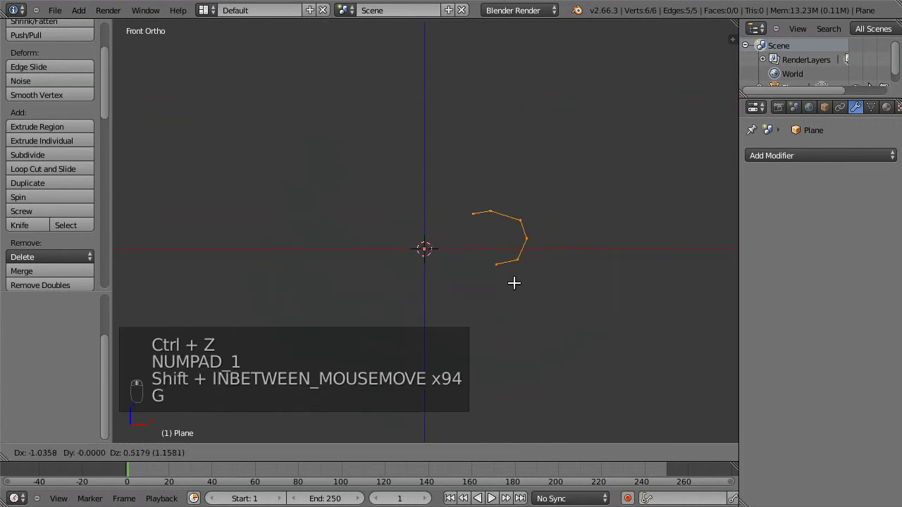
left_click(503, 281)
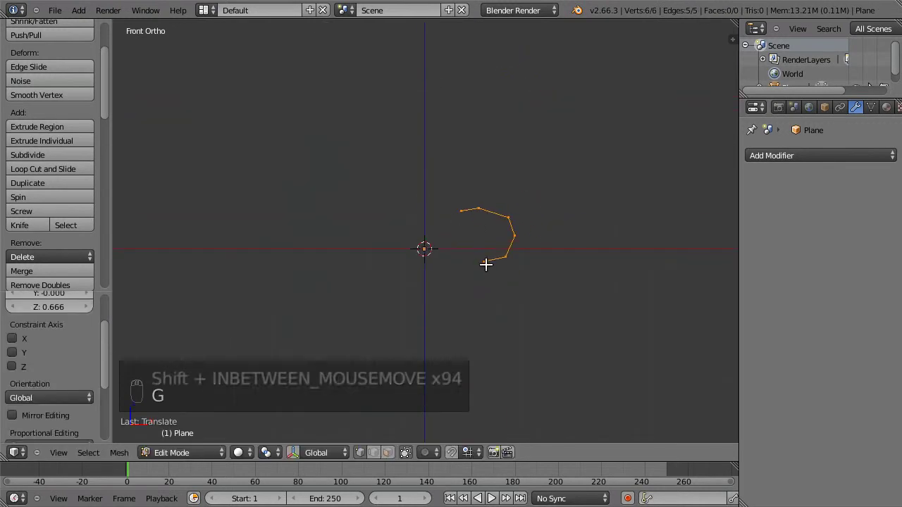
Reshape the profile by moving its lower end outward and its upper end inward with smooth proportional editing at about size 2.85.
right_click(485, 264)
key("o")
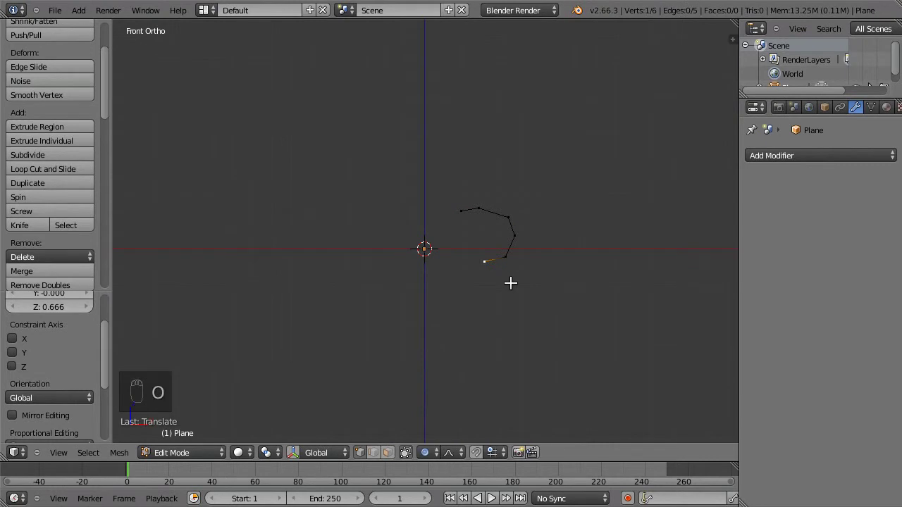
key("g")
scroll(556, 306, "down", 7)
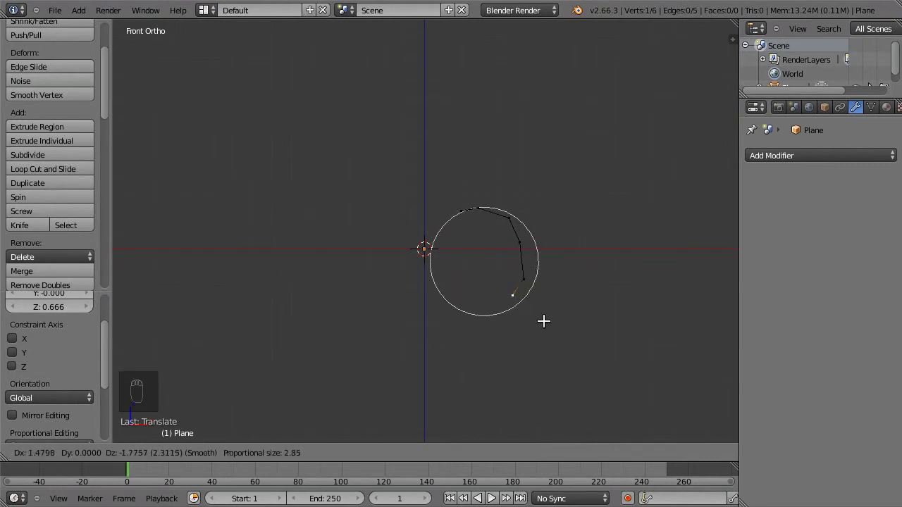
left_click(543, 321)
key("g")
left_click(443, 226)
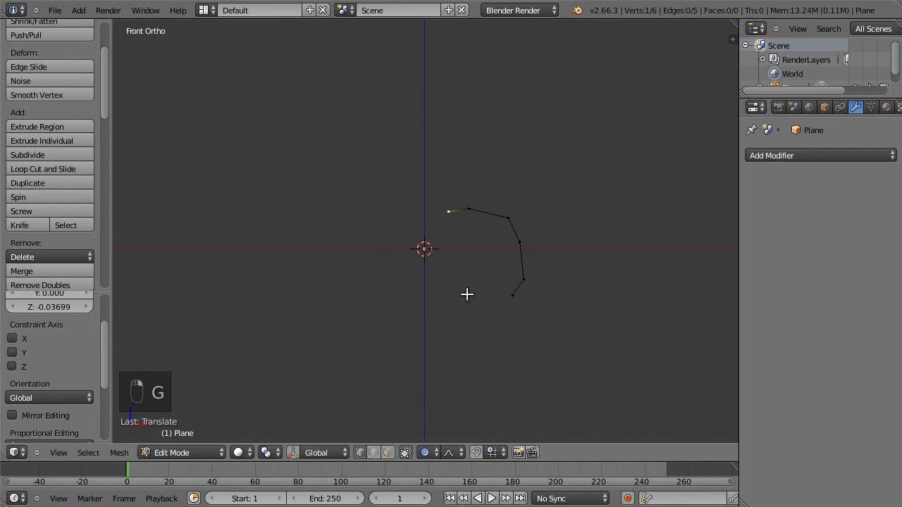
Sweep the entire profile into a spiral mesh with the Screw tool and return to Object Mode.
key("Tab")
key("Tab")
key("a")
key("a")
key("a")
key("a")
key("a")
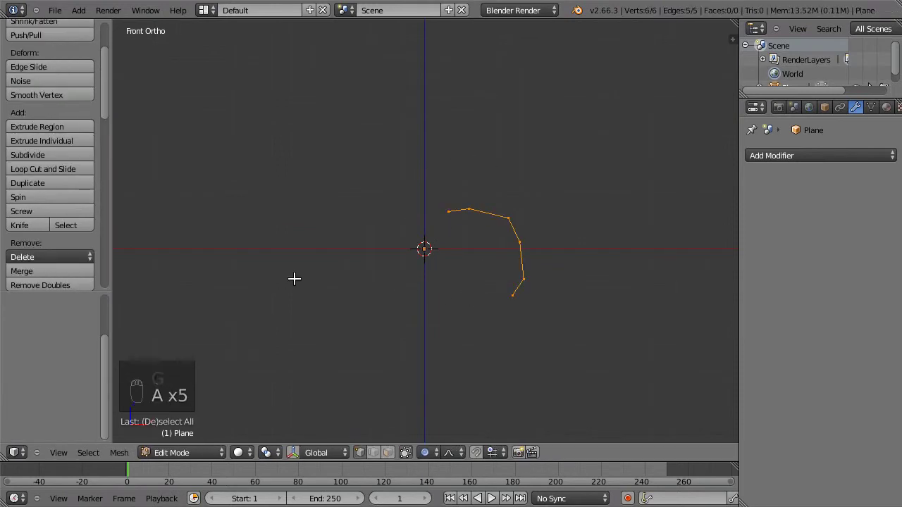
left_click(46, 211)
mouse_move(483, 324)
middle_mouse_down("shift")
mouse_move(458, 198)
mouse_move(465, 366)
mouse_move(487, 380)
mouse_move(501, 310)
mouse_move(500, 214)
mouse_move(459, 197)
mouse_move(342, 209)
mouse_move(402, 322)
mouse_move(430, 338)
mouse_move(522, 245)
mouse_move(437, 323)
mouse_move(500, 322)
middle_mouse_up("shift")
key("Tab")
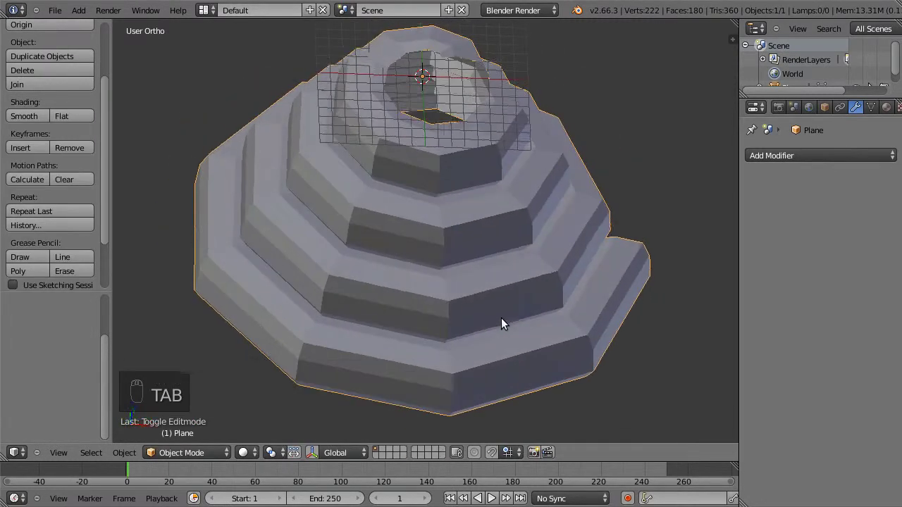
Select the entire spiral mesh in Edit Mode.
key("Tab")
middle_click_drag(489, 286, 445, 295, "shift")
middle_click_drag(460, 163, 441, 228)
right_click(463, 205, "alt+shift")
key("a")
key("a")
key("a")
key("w")
key("e")
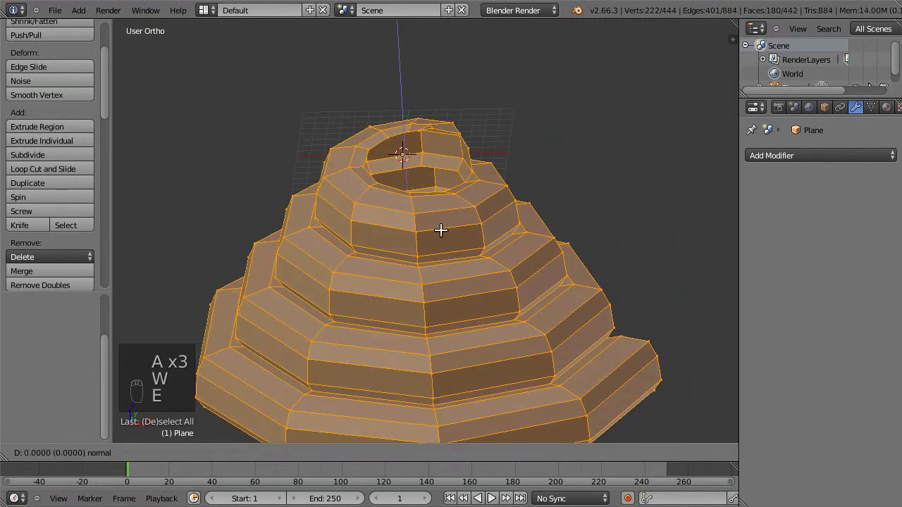
left_click(440, 230)
key("ctrl+z")
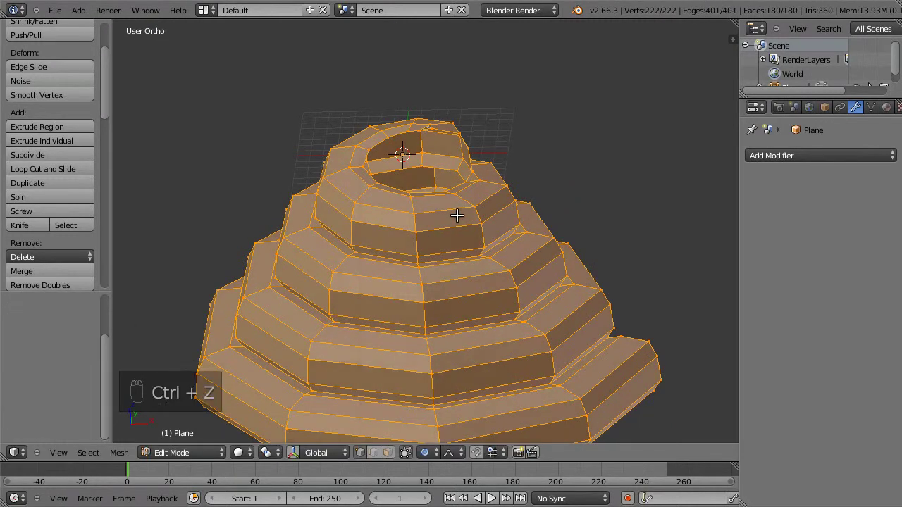
Remove the doubled vertices from the spiral mesh and return to Object Mode.
key("w")
left_click(457, 215)
middle_click_drag(456, 215, 617, 250)
key("Tab")
Add a Subdivision Surface modifier to the spiral mesh.
left_click(811, 156)
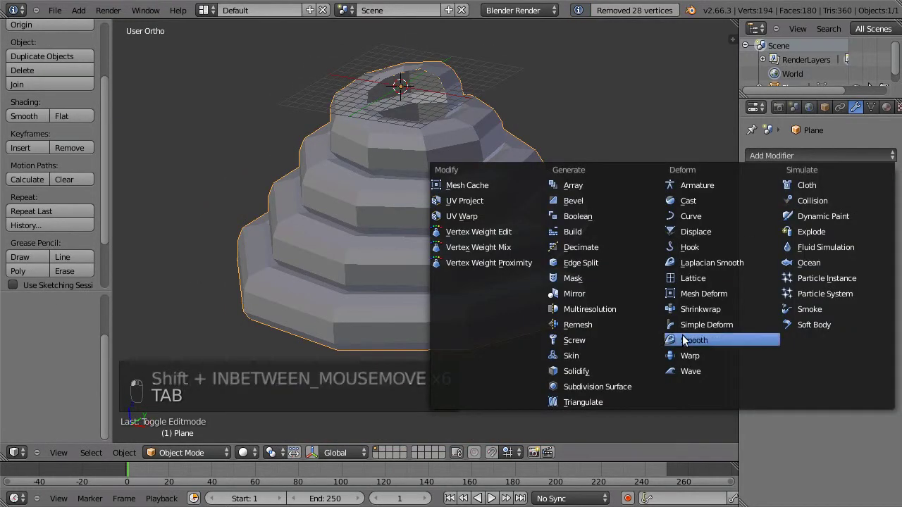
left_click(626, 386)
middle_click_drag(386, 207, 422, 270)
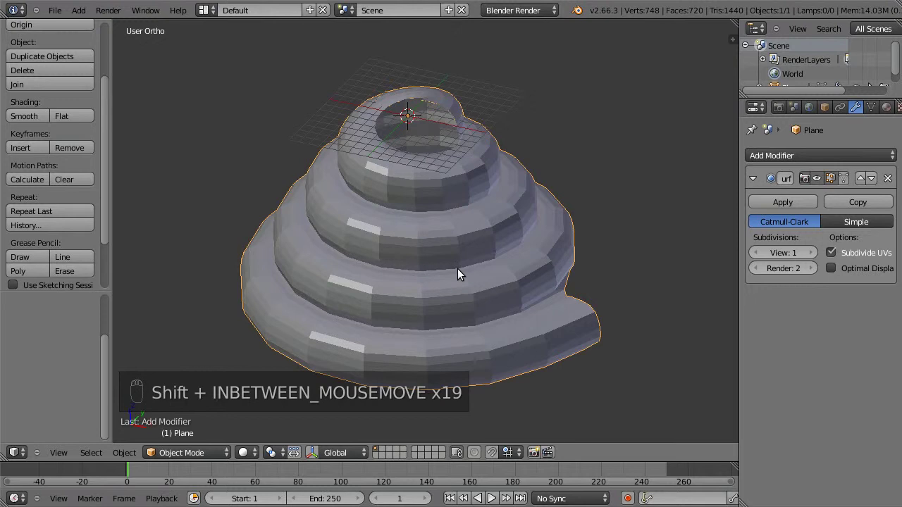
Undo the subdivision modifier, the doubles removal and the screw sweep back to the plain profile.
key("ctrl+z")
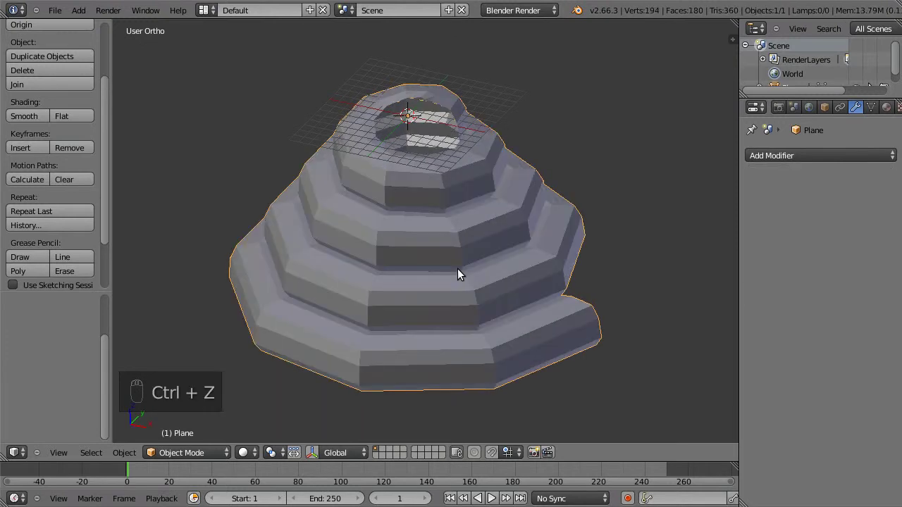
key("ctrl+z")
key("ctrl+z")
key("ctrl+z")
key("ctrl+z")
Add a Screw modifier to the profile object in front view.
key("KP_1")
middle_click_drag(459, 274, 491, 270, "shift")
left_click(827, 158)
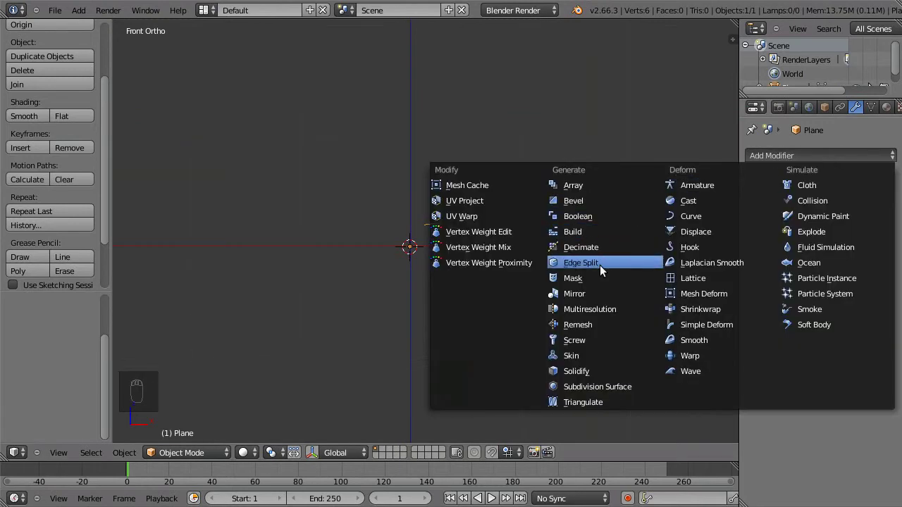
left_click(588, 341)
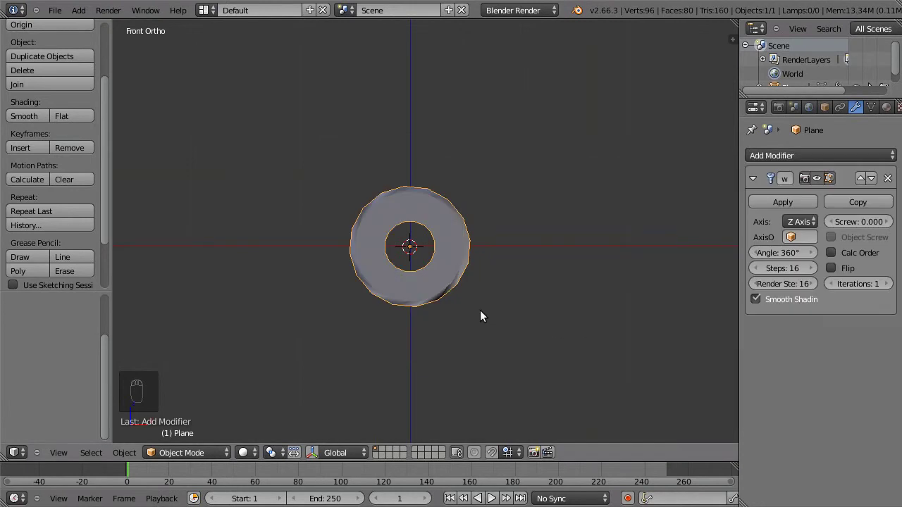
Try the X and Z axes as the Screw modifier's rotation axis.
left_click(804, 219)
left_click(803, 204)
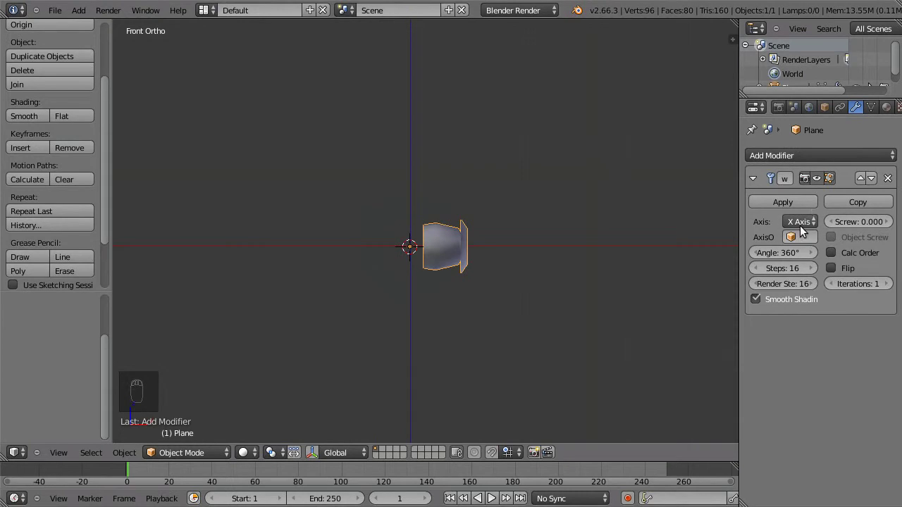
left_click(800, 223)
left_click(806, 179)
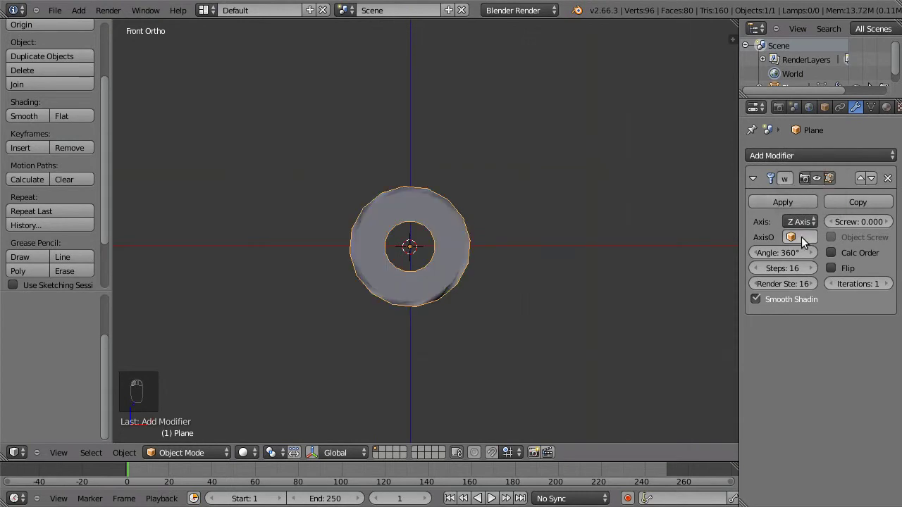
left_click(806, 222)
left_click(798, 209)
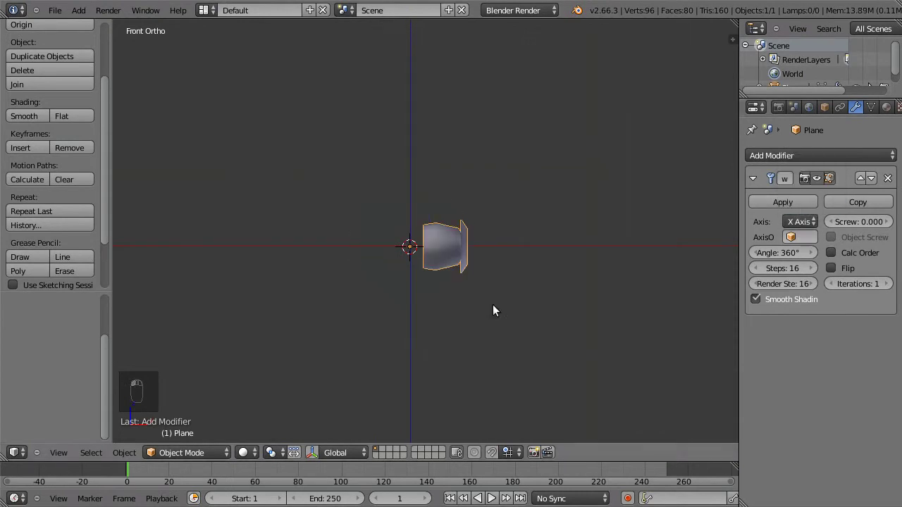
Set the Screw modifier's axis to Y.
left_click(801, 221)
left_click(803, 194)
middle_click_drag(374, 216, 498, 248)
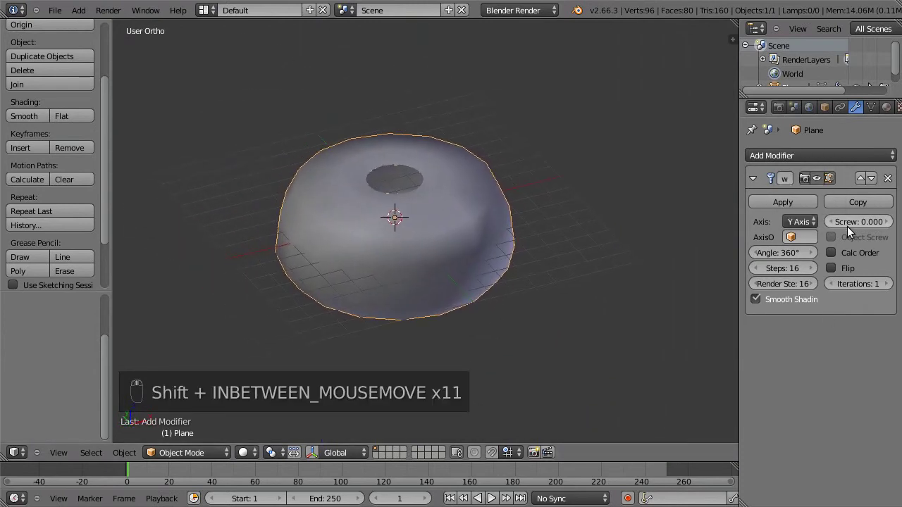
Set the Screw modifier's screw offset to 11.3 and its angle to 866°.
left_click_drag(858, 221, 887, 221)
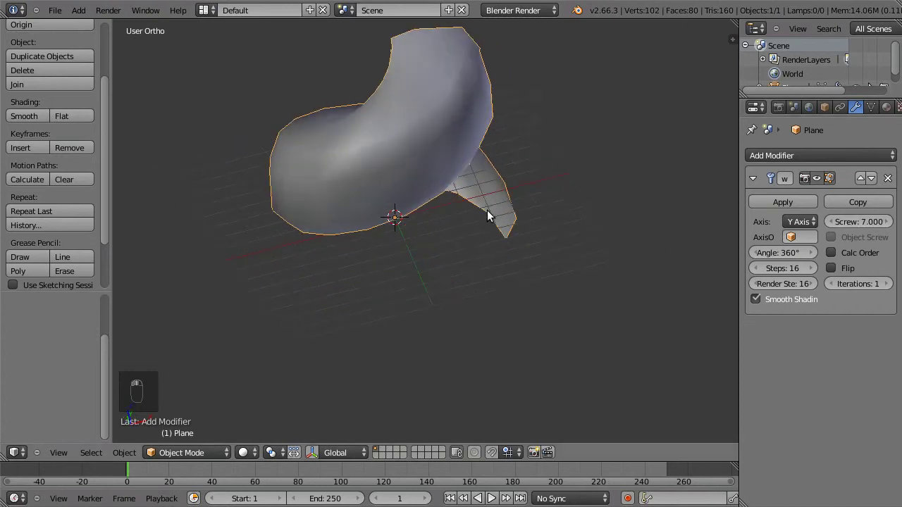
middle_click_drag(573, 183, 490, 295)
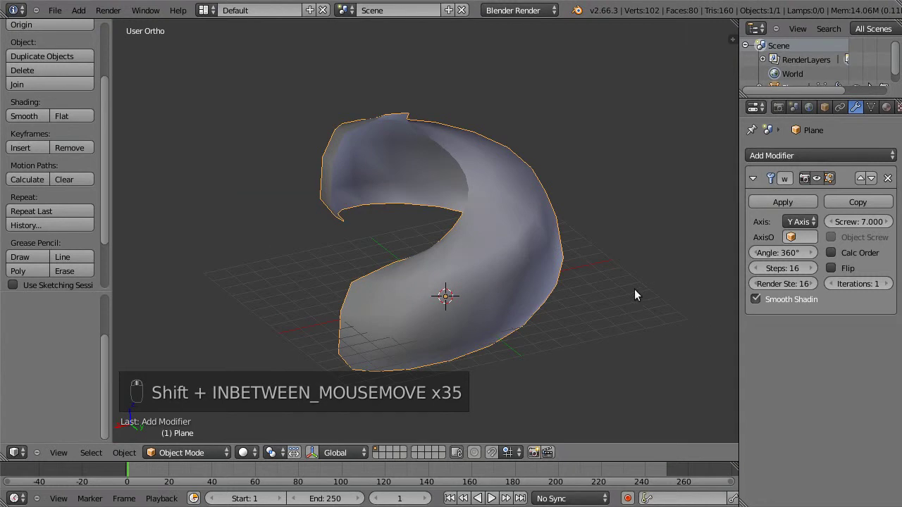
left_click_drag(776, 258, 859, 258)
left_click_drag(857, 222, 884, 221)
middle_click_drag(675, 258, 429, 288)
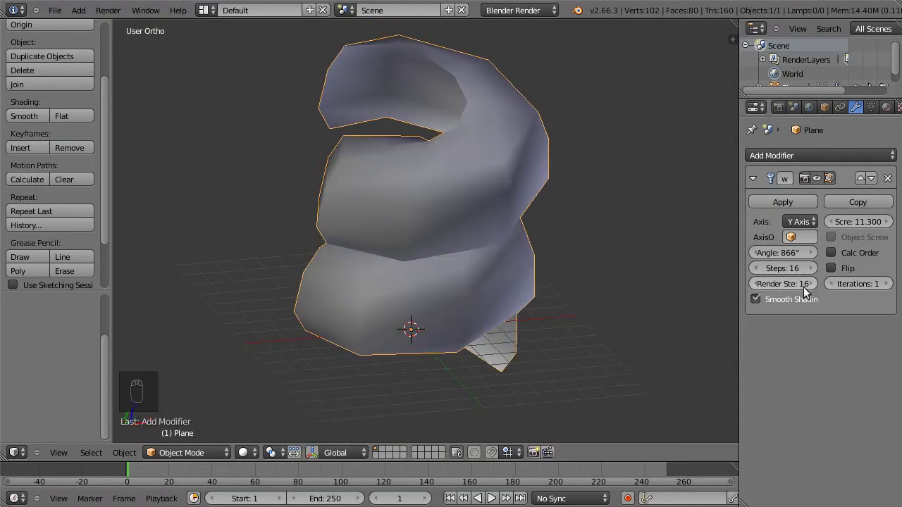
Set the Screw modifier's iterations to 3 and inspect the twisted column from several sides.
mouse_move(868, 284)
left_mouse_down()
mouse_move(879, 285)
mouse_move(866, 285)
left_mouse_up()
scroll(469, 240, "down", 4)
middle_click_drag(432, 339, 550, 231, "shift")
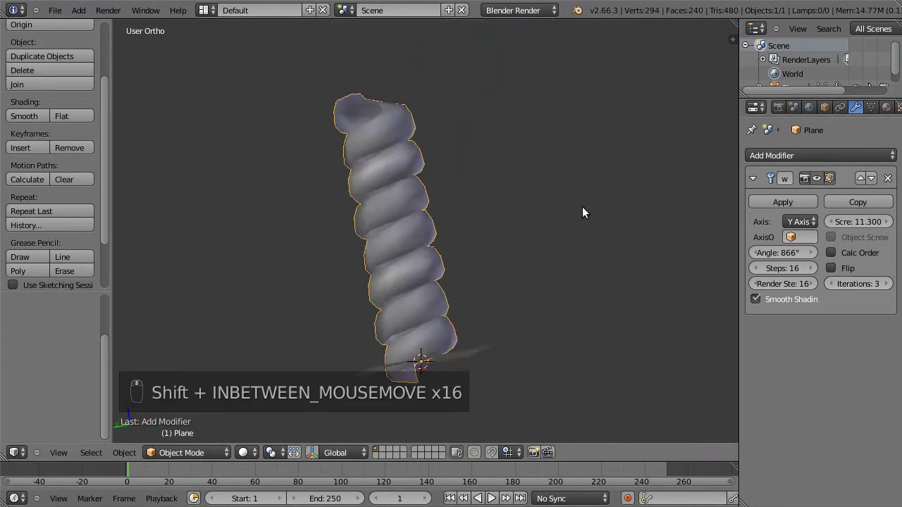
middle_click_drag(647, 260, 387, 277)
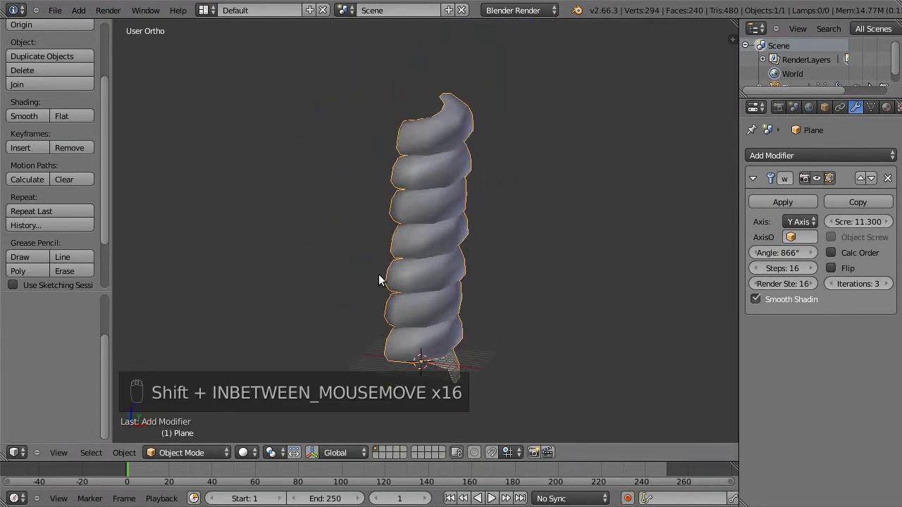
Turn off the Screw modifier's smooth shading and set its screw offset to 10.03.
left_click(755, 298)
mouse_move(384, 220)
middle_mouse_down()
mouse_move(529, 240)
mouse_move(529, 274)
middle_mouse_up()
left_click_drag(858, 221, 817, 221)
scroll(446, 246, "up", 4)
middle_click_drag(368, 229, 458, 276)
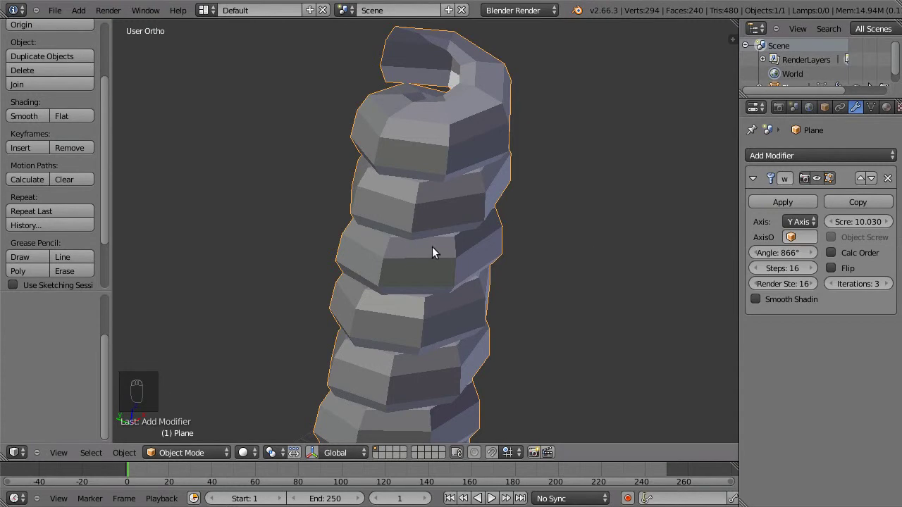
Place the 3D cursor beside the twisted column in front view and add a Plain Axes empty there.
key("KP_1")
scroll(431, 246, "down", 5)
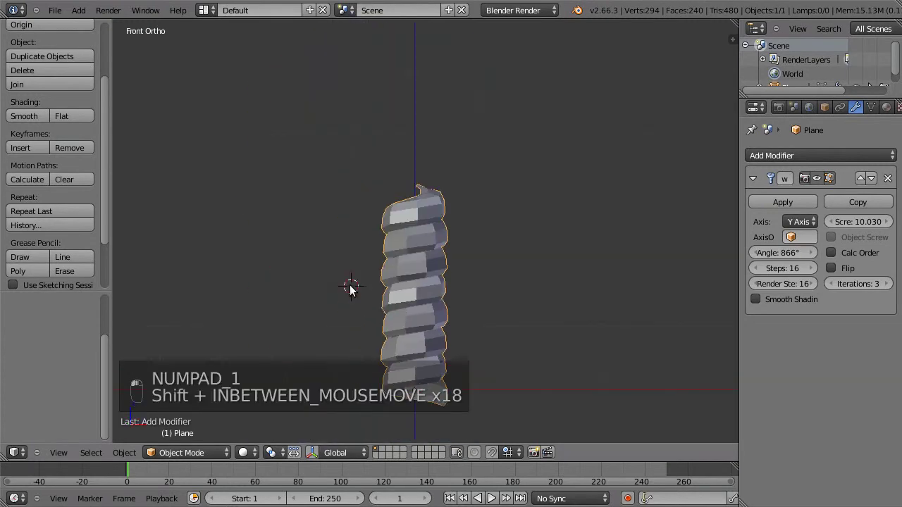
key("shift+a")
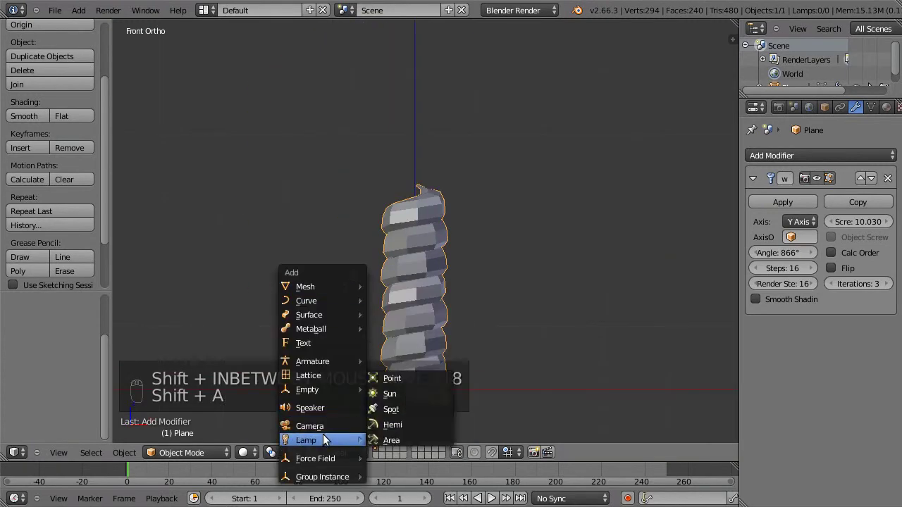
mouse_move(359, 394)
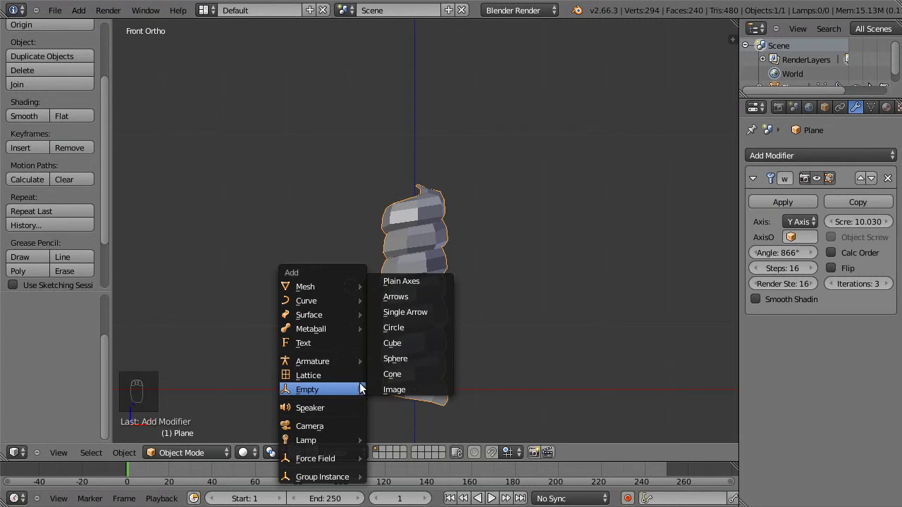
left_click(427, 281)
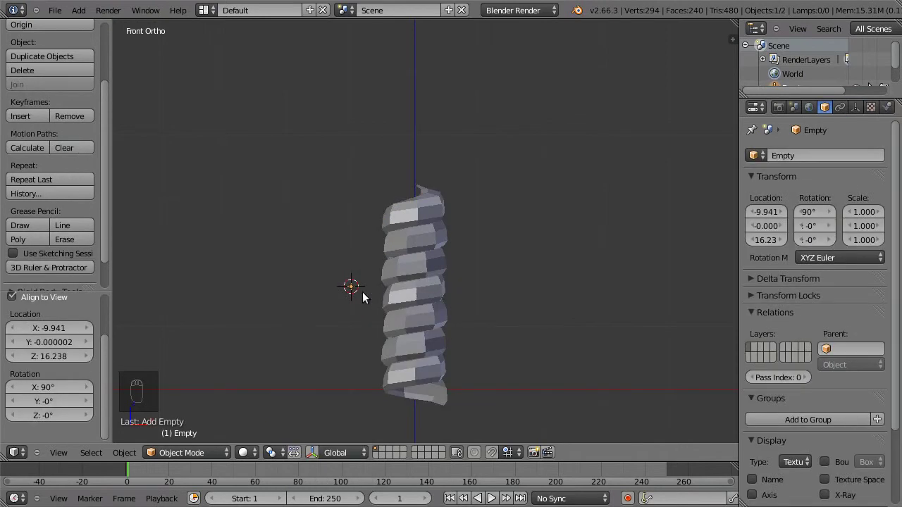
Assign the Empty as the axis object of the twisted column's Screw modifier.
scroll(377, 290, "up", 3)
scroll(849, 338, "down", 2)
right_click(522, 260)
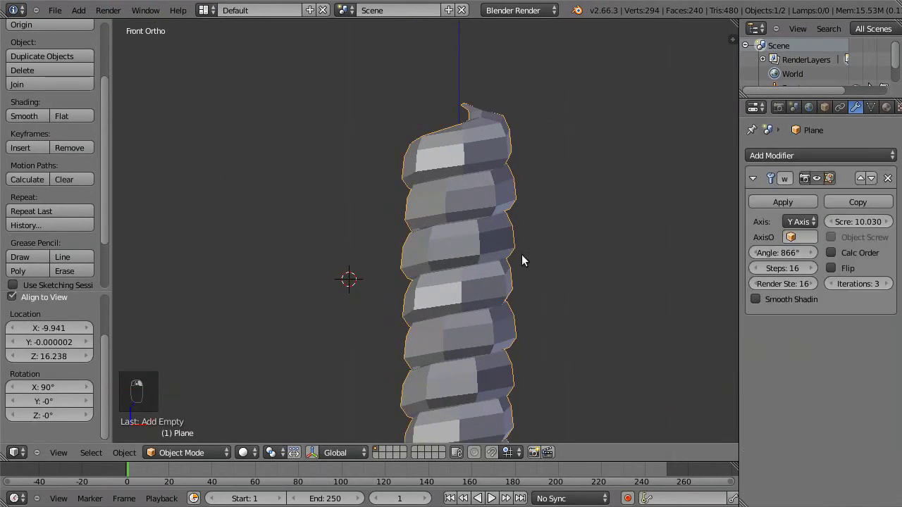
left_click(804, 238)
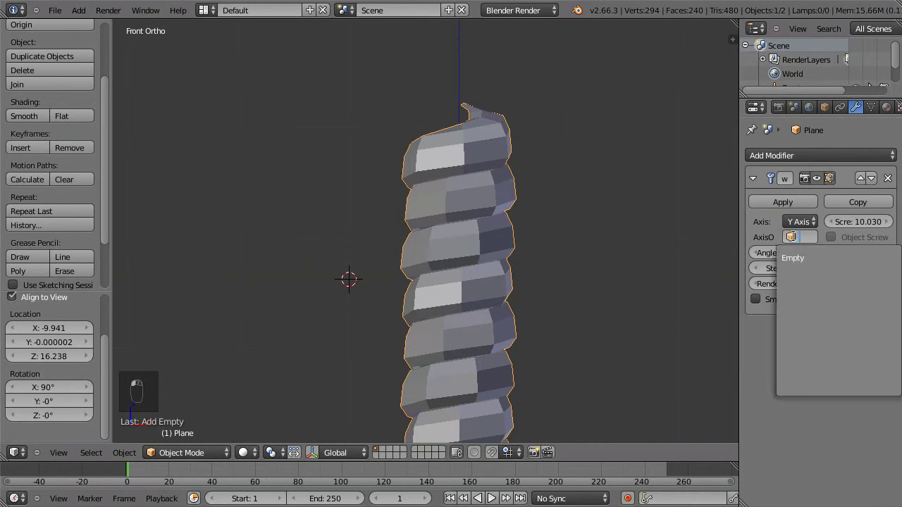
left_click(799, 259)
scroll(467, 240, "down", 5)
middle_click_drag(466, 240, 411, 380)
scroll(469, 177, "up", 4)
Select the Empty and move it in front view toward the world Z axis, to about X -3.83 and Z 19.29.
right_click(479, 185)
key("KP_1")
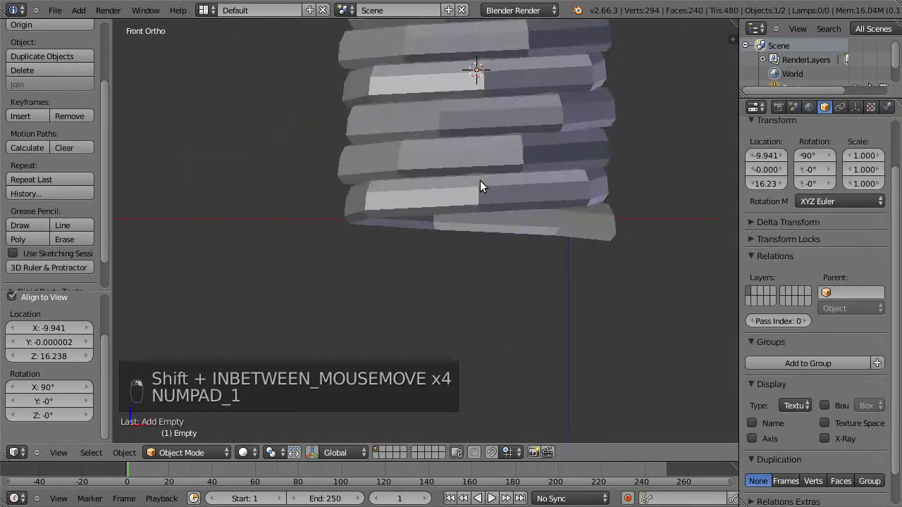
middle_click_drag(484, 222, 462, 274, "shift")
key("f")
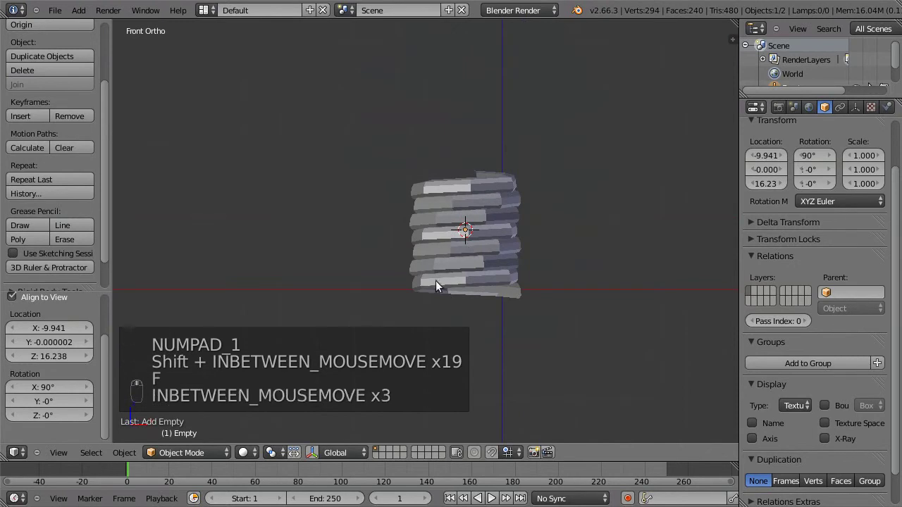
key("g")
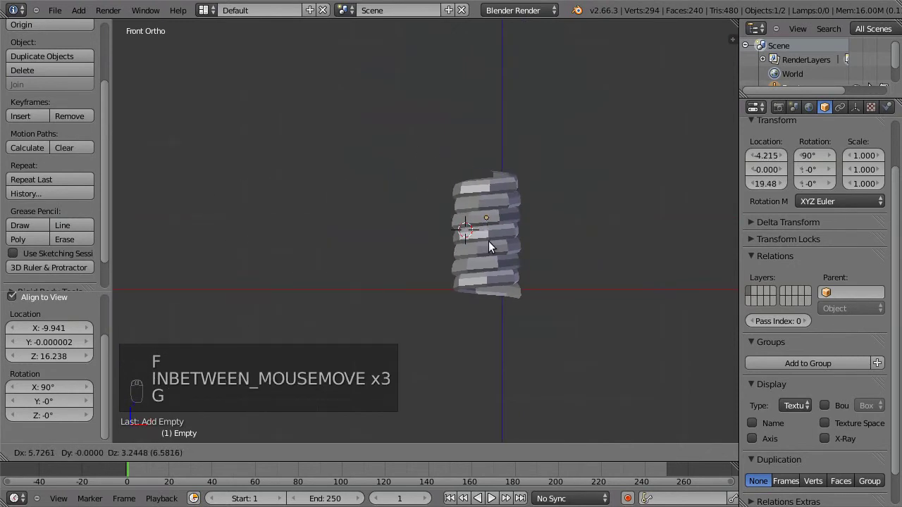
left_click(489, 242)
Rotate the Empty in front view to about -11° on Y to tilt the spiral column.
key("r")
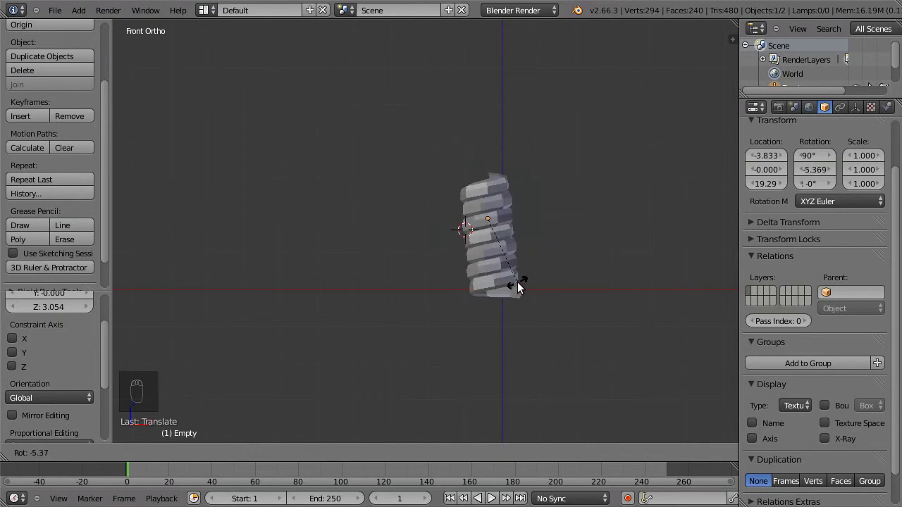
left_click(525, 280)
scroll(524, 279, "up", 5)
Try scaling the Empty, and rotate it further in front view to about -376.4° on Y.
key("s")
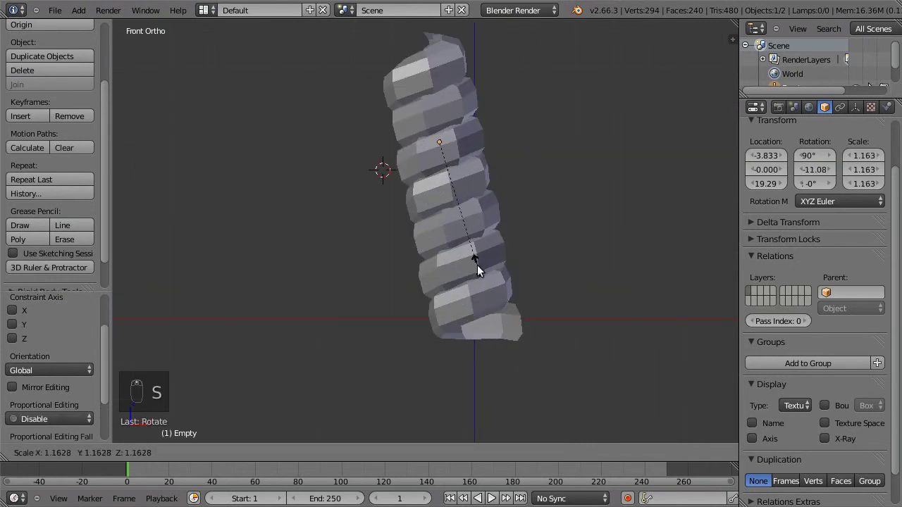
key("s")
key("s")
key("s")
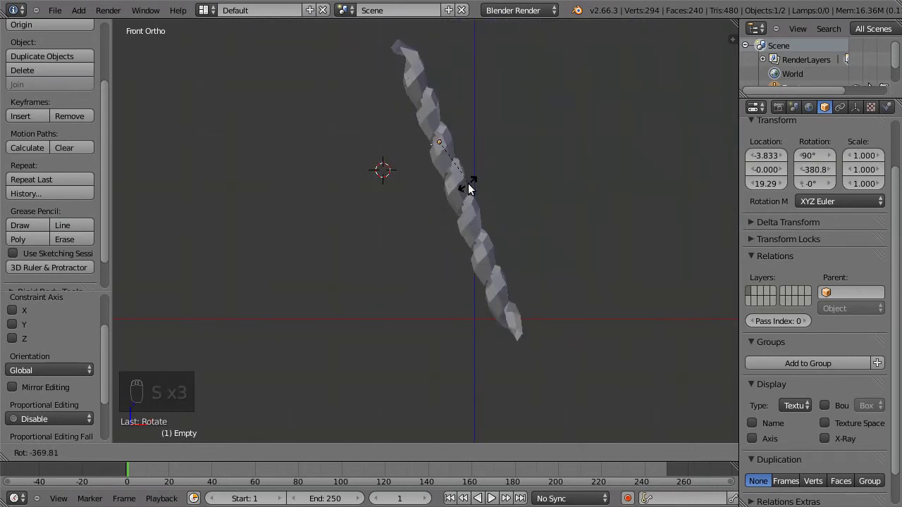
left_click(465, 183)
scroll(450, 193, "up", 2)
scroll(443, 246, "down", 1)
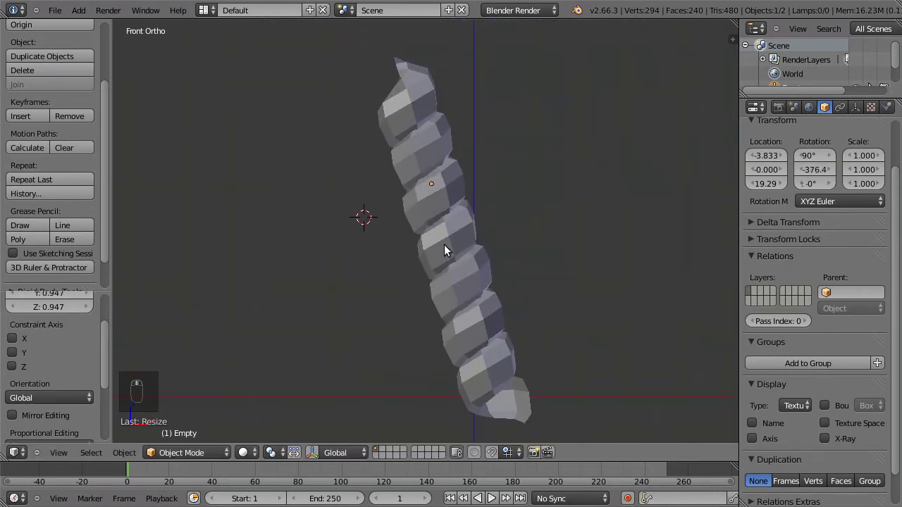
Move the Empty down inside the tilted column to about X -2.36 and Z 7.08.
key("g")
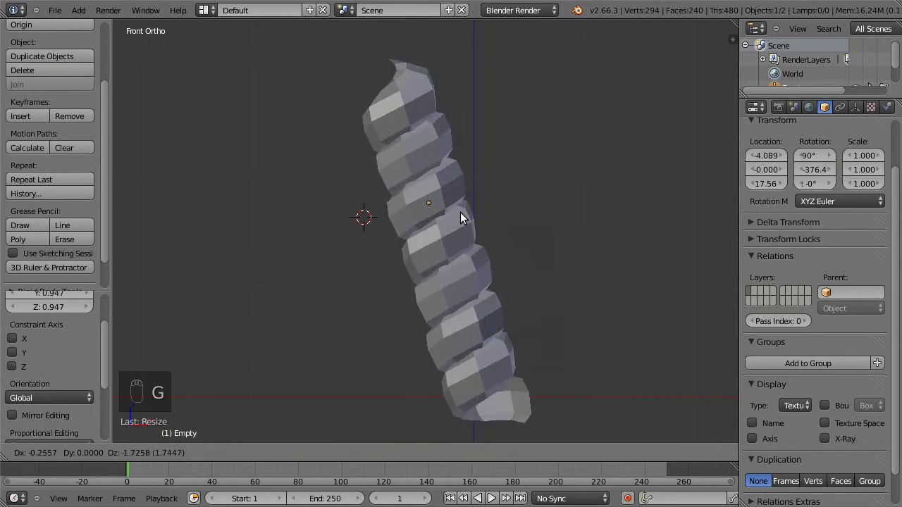
right_click(439, 214)
key("g")
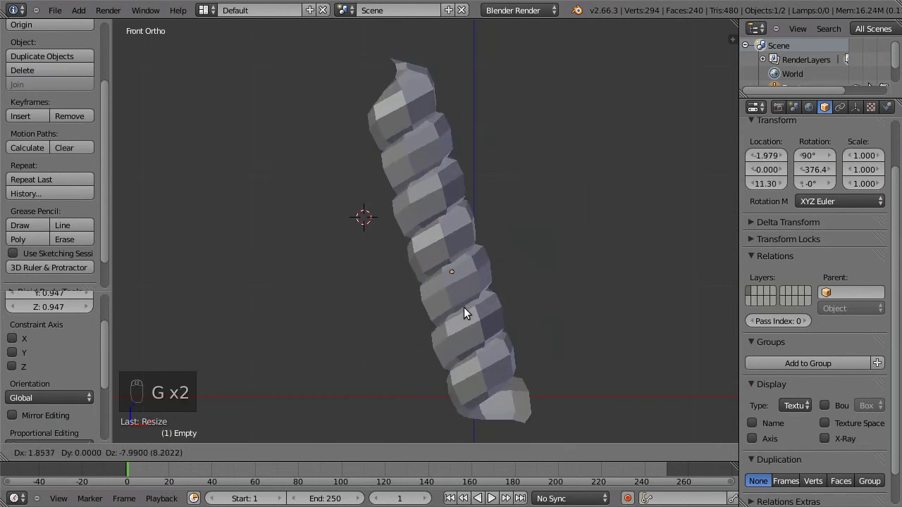
left_click(472, 350)
middle_click_drag(472, 352, 498, 267, "shift")
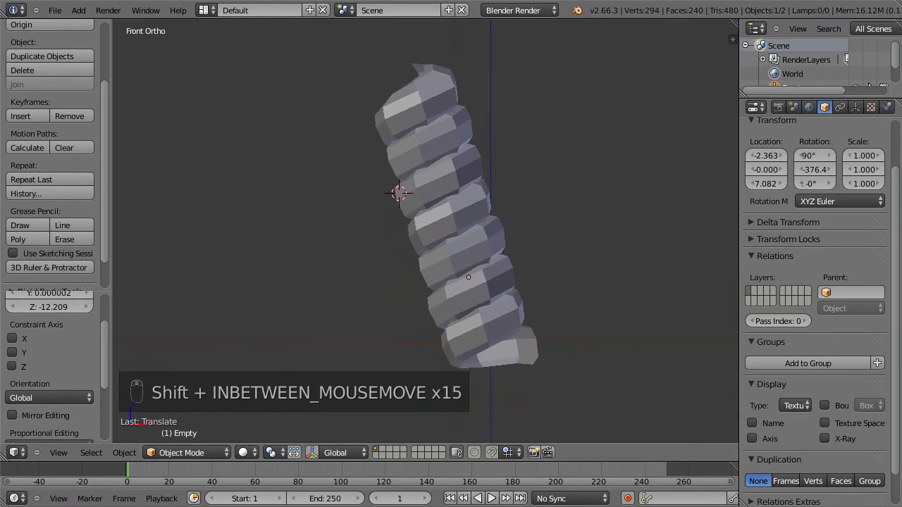